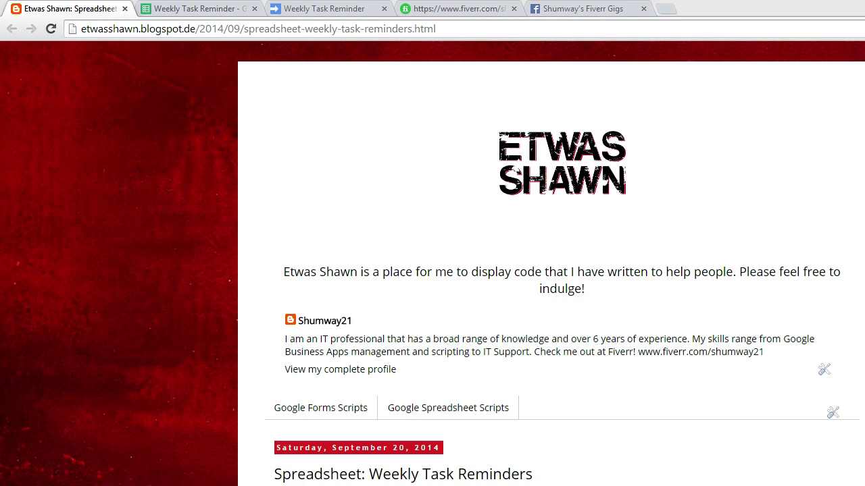
{"action": "left_click", "coordinate": [184, 7]}
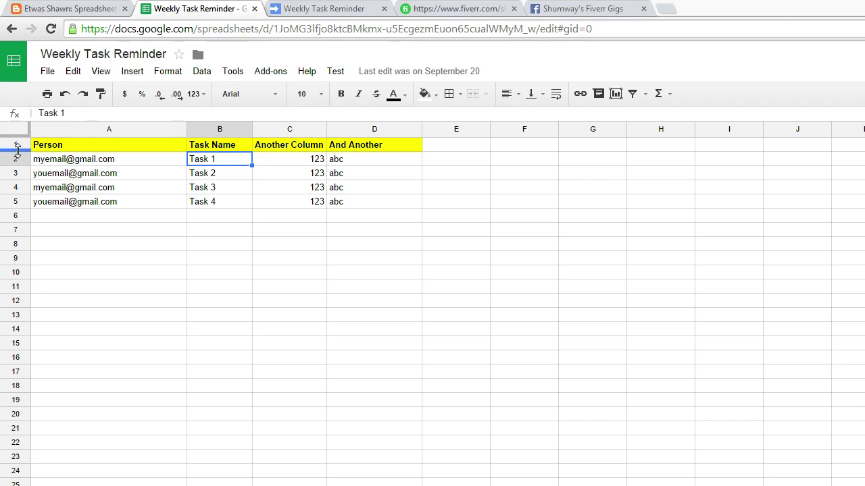
{"action": "left_click", "coordinate": [21, 144]}
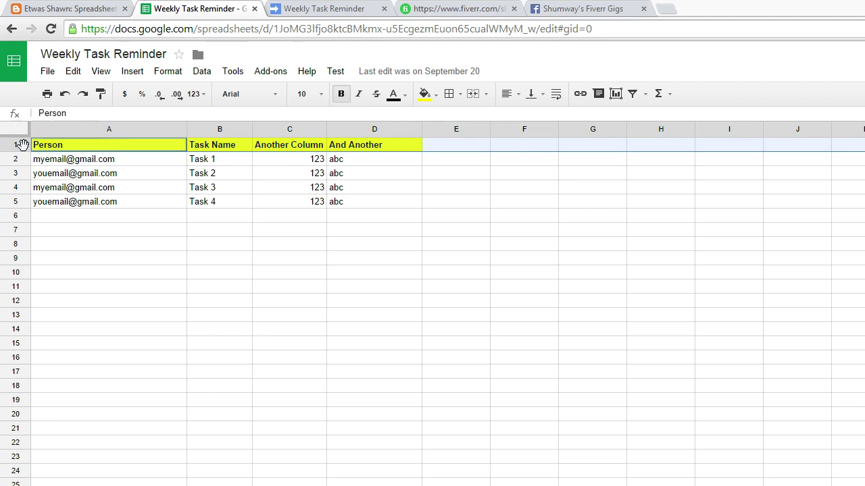
{"action": "left_click", "coordinate": [149, 161]}
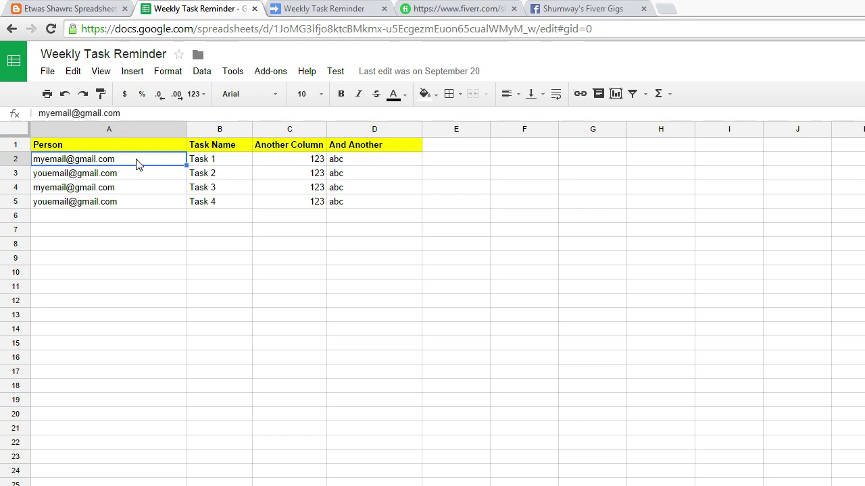
{"action": "left_click", "coordinate": [141, 147]}
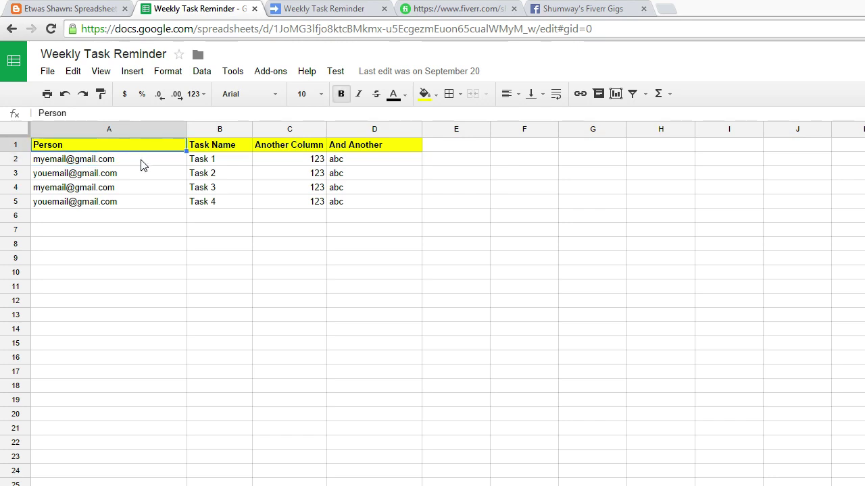
{"action": "left_click", "coordinate": [142, 162]}
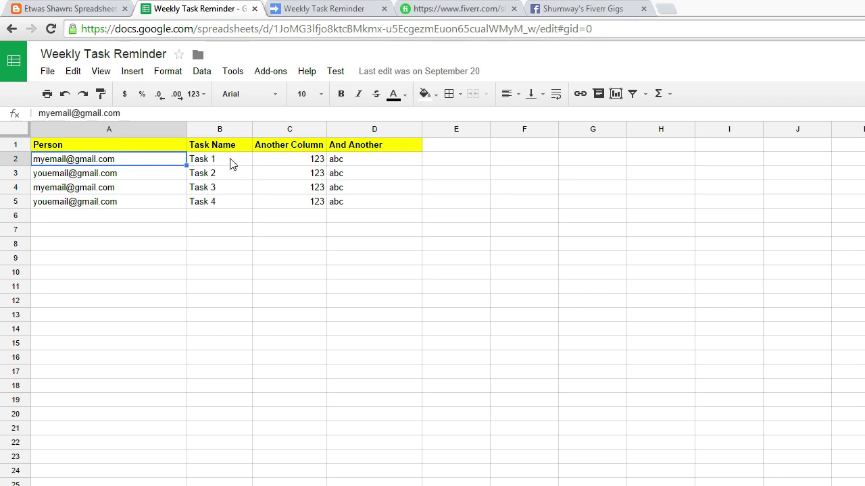
{"action": "left_click_drag", "start_coordinate": [230, 163], "coordinate": [231, 206]}
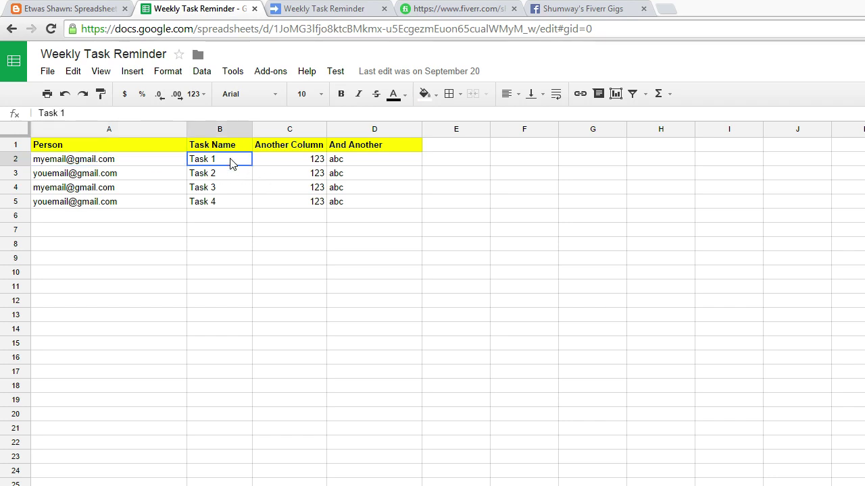
{"action": "left_click", "coordinate": [134, 166]}
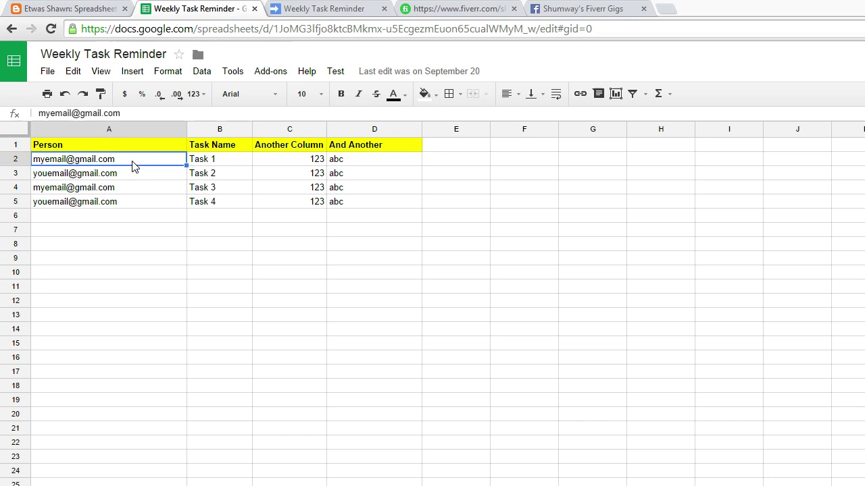
{"action": "double_click", "coordinate": [140, 164]}
{"action": "left_click_drag", "start_coordinate": [145, 160], "coordinate": [34, 159]}
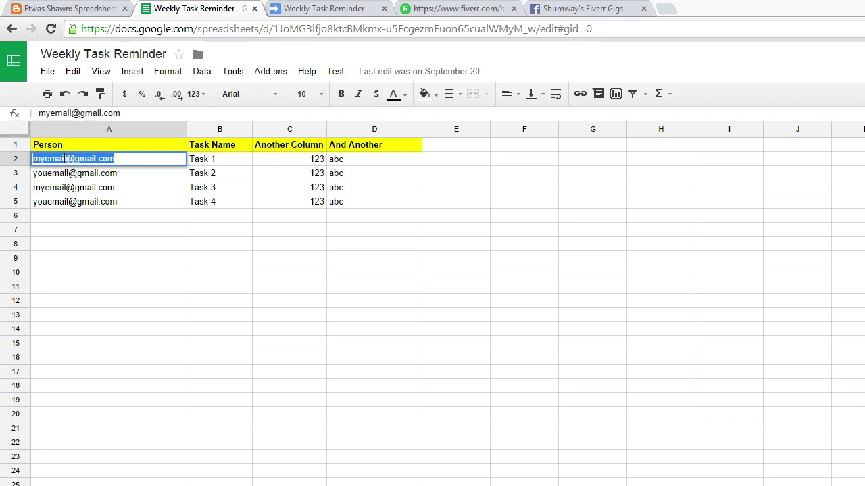
{"action": "left_click", "coordinate": [101, 193]}
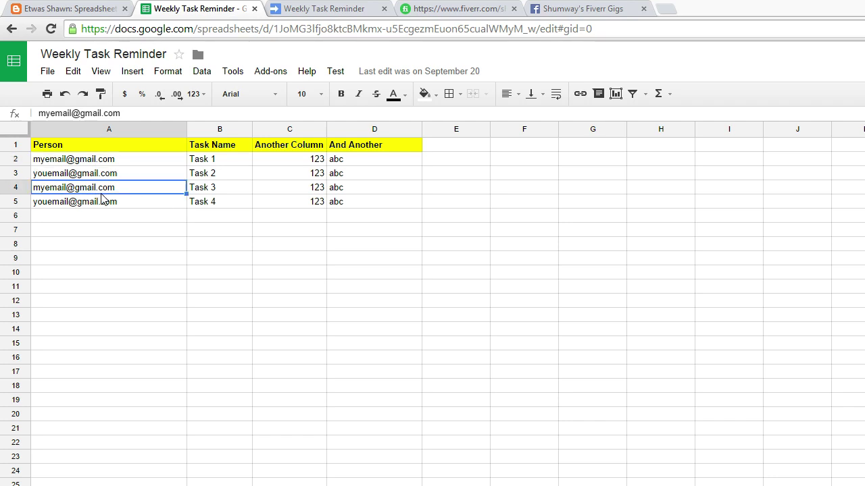
{"action": "triple_click", "coordinate": [138, 189]}
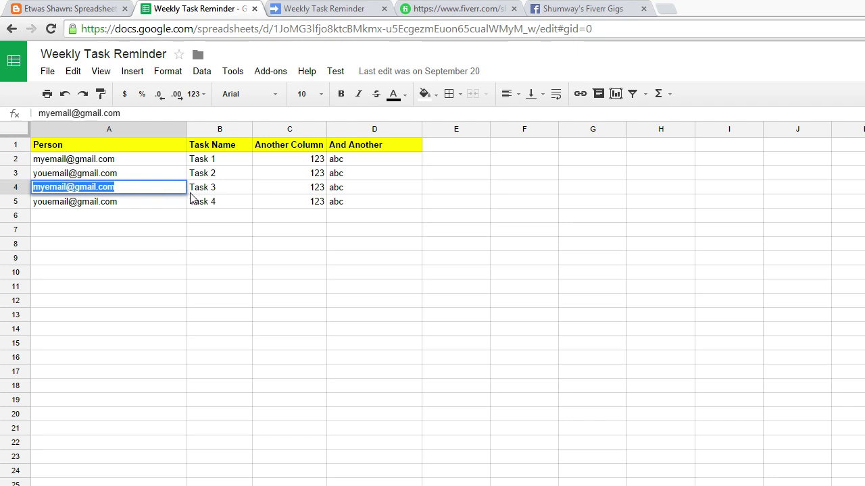
{"action": "left_click", "coordinate": [168, 221]}
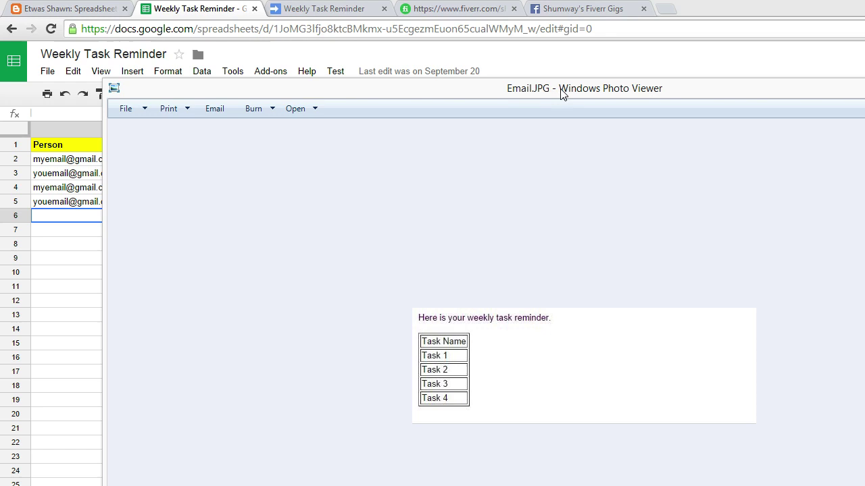
{"action": "left_click_drag", "start_coordinate": [562, 93], "coordinate": [562, 63]}
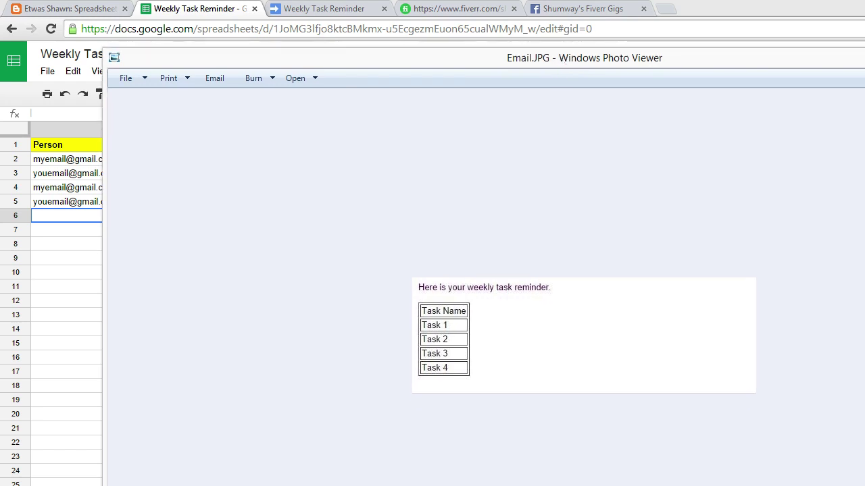
{"action": "key", "text": "alt+F4"}
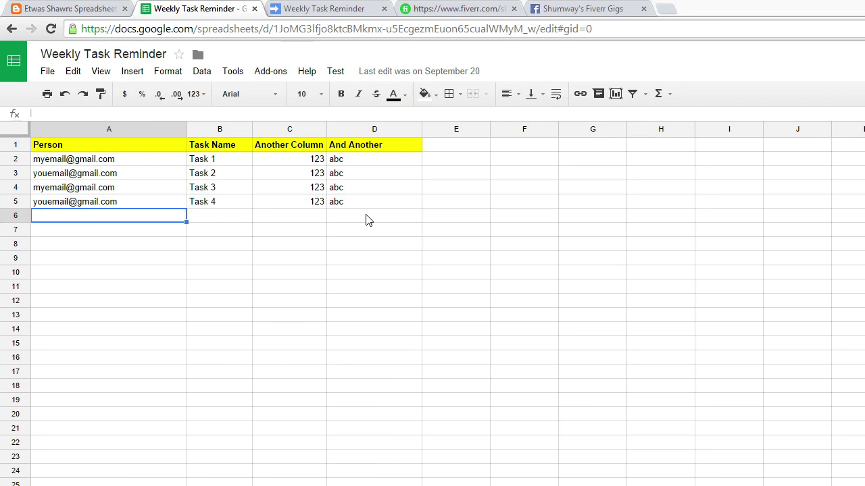
Step: Create a blank Apps Script project for the spreadsheet from Tools > Script editor
{"action": "left_click", "coordinate": [242, 79]}
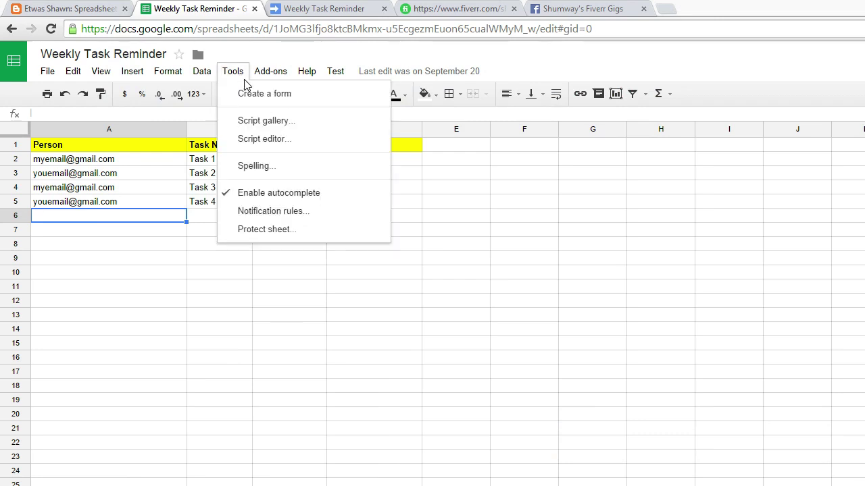
{"action": "left_click", "coordinate": [268, 145]}
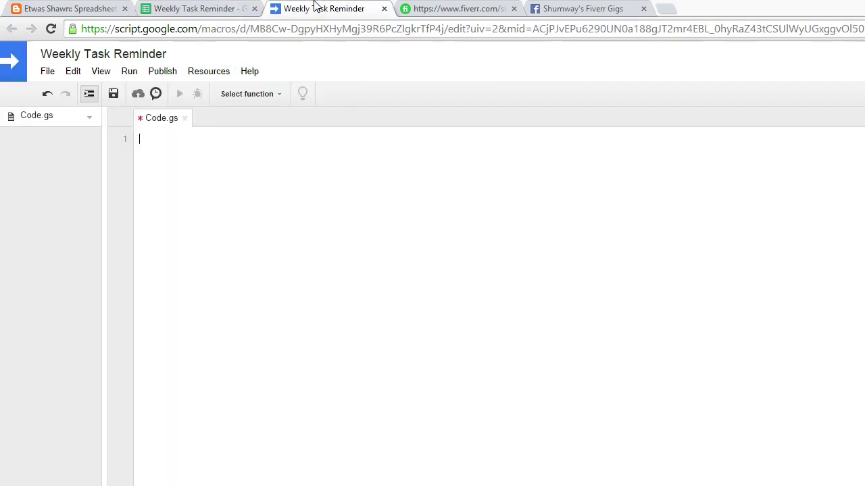
{"action": "left_click", "coordinate": [71, 9]}
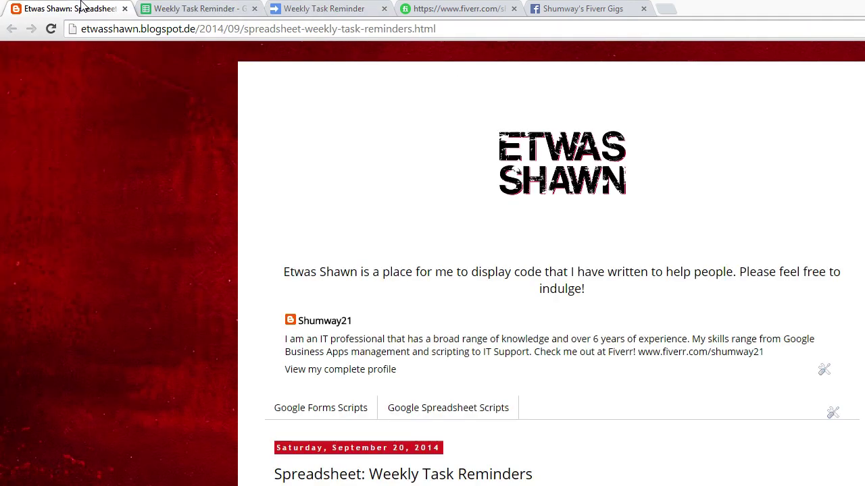
Step: Select the full reminder script code in the blog post and copy it
{"action": "scroll", "coordinate": [541, 270], "scroll_direction": "down", "scroll_amount": 2}
{"action": "scroll", "coordinate": [440, 247], "scroll_direction": "down", "scroll_amount": 10}
{"action": "scroll", "coordinate": [439, 247], "scroll_direction": "down", "scroll_amount": 4}
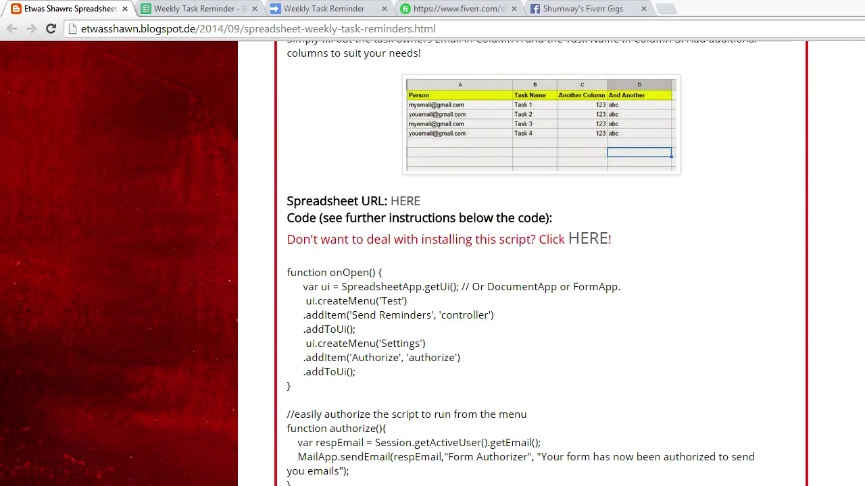
{"action": "scroll", "coordinate": [440, 247], "scroll_direction": "down", "scroll_amount": 2}
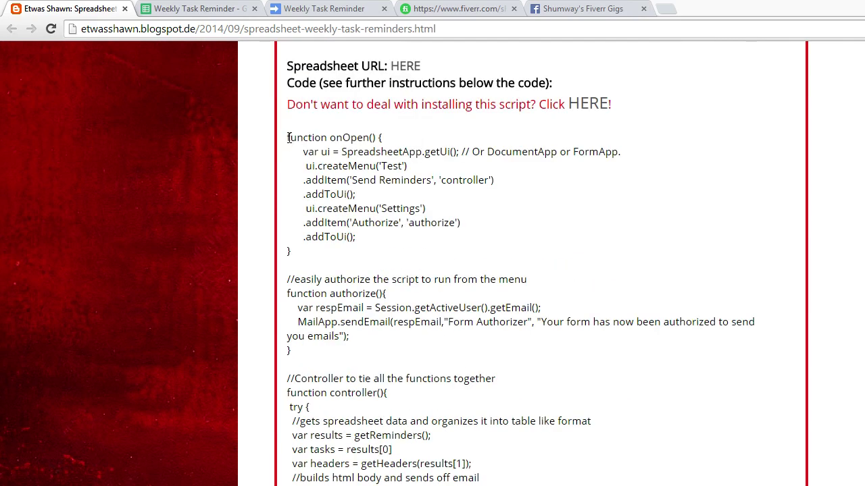
{"action": "left_click_drag", "start_coordinate": [286, 137], "coordinate": [466, 463]}
{"action": "scroll", "coordinate": [541, 270], "scroll_direction": "down", "scroll_amount": 2}
{"action": "scroll", "coordinate": [540, 271], "scroll_direction": "down", "scroll_amount": 3}
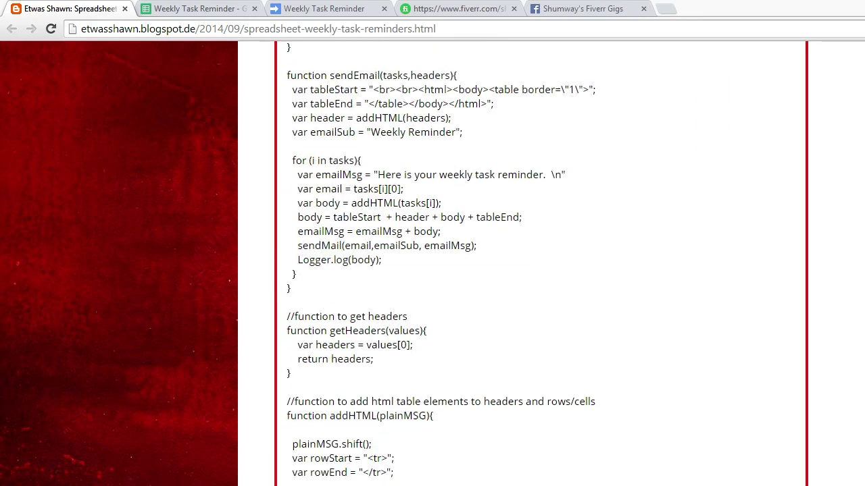
{"action": "scroll", "coordinate": [541, 271], "scroll_direction": "down", "scroll_amount": 2}
{"action": "scroll", "coordinate": [541, 270], "scroll_direction": "down", "scroll_amount": 6}
{"action": "left_click_drag", "start_coordinate": [286, 198], "coordinate": [538, 451]}
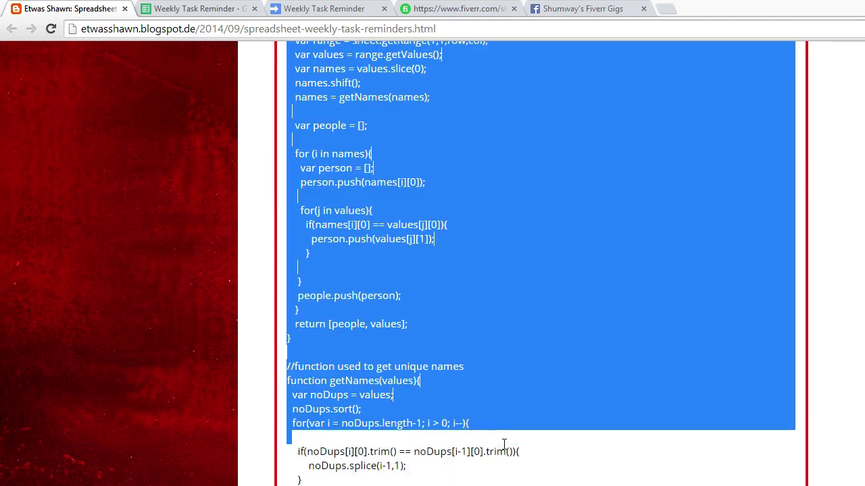
{"action": "right_click", "coordinate": [465, 447]}
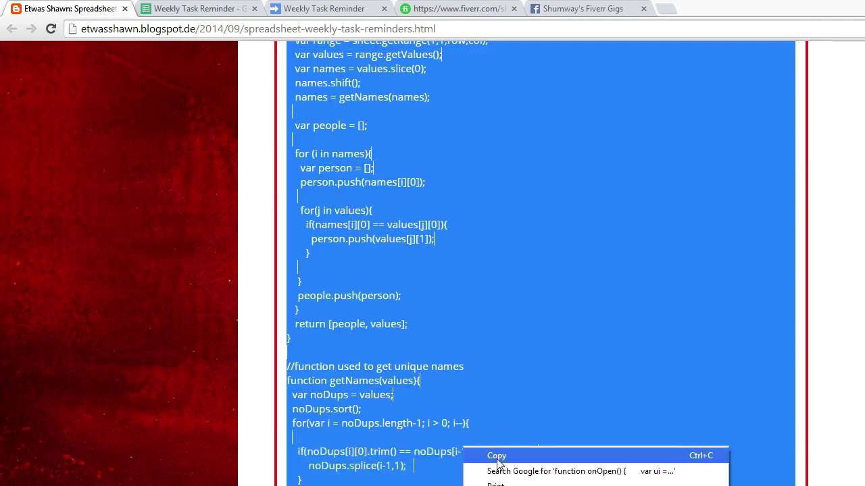
{"action": "left_click", "coordinate": [487, 455]}
Step: Paste the copied reminder script into the empty Code.gs and save it
{"action": "left_click", "coordinate": [318, 8]}
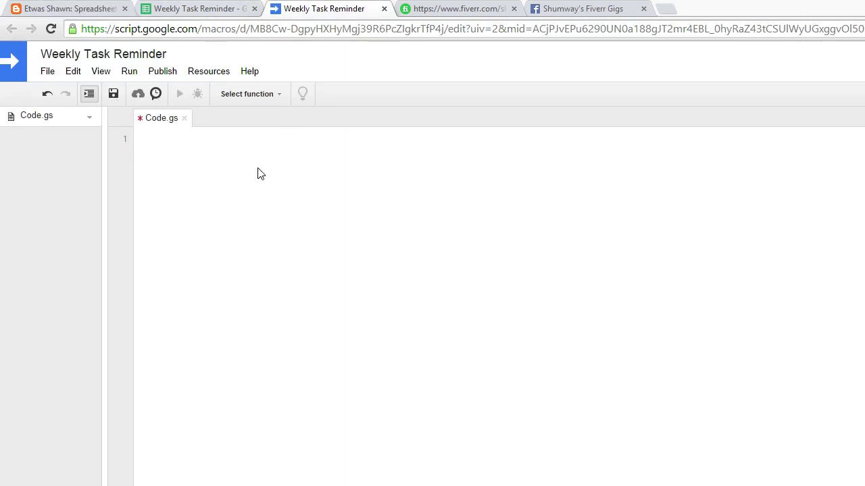
{"action": "right_click", "coordinate": [223, 146]}
{"action": "left_click", "coordinate": [257, 225]}
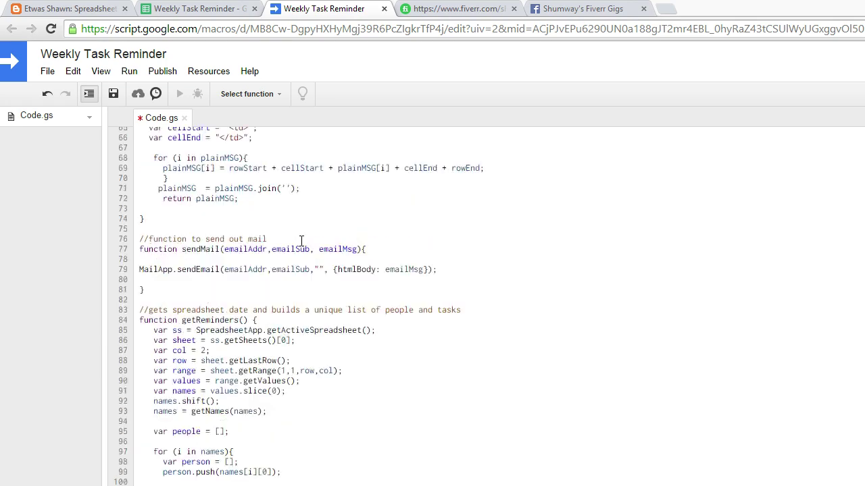
{"action": "scroll", "coordinate": [301, 242], "scroll_direction": "up", "scroll_amount": 10}
{"action": "left_click", "coordinate": [114, 94]}
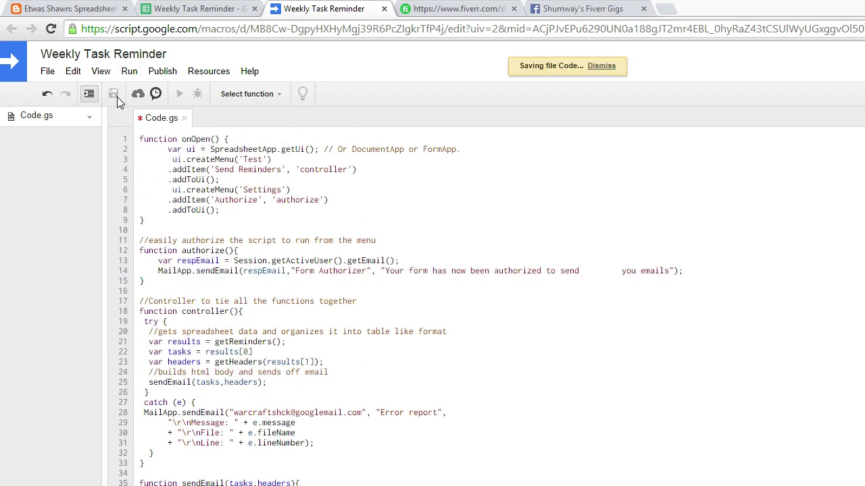
Step: Add a time-driven weekly trigger running controller every Monday, 8am to 9am
{"action": "left_click", "coordinate": [159, 96]}
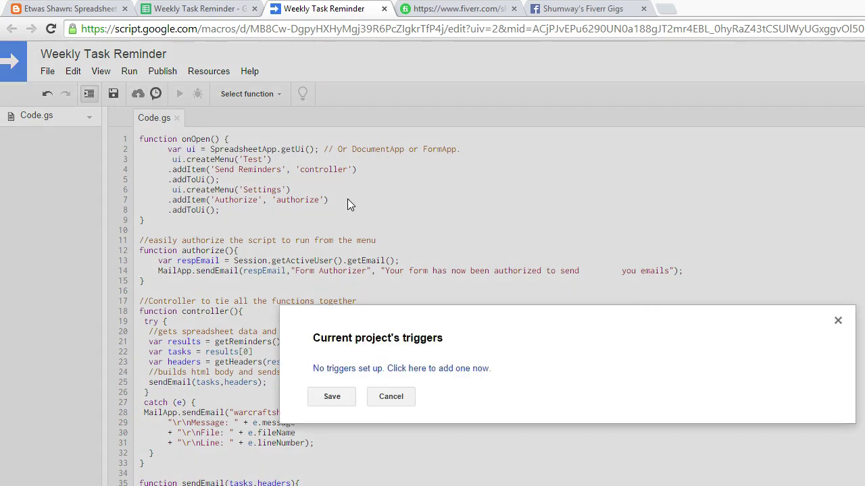
{"action": "left_click", "coordinate": [461, 368]}
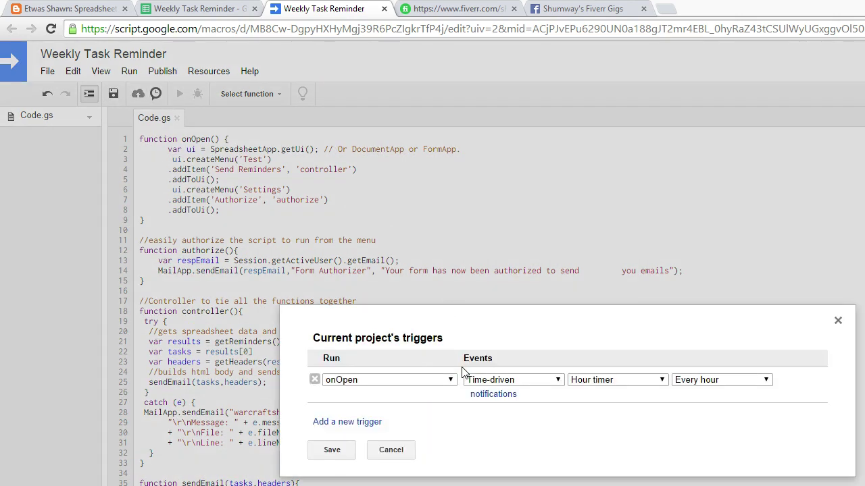
{"action": "left_click", "coordinate": [452, 381]}
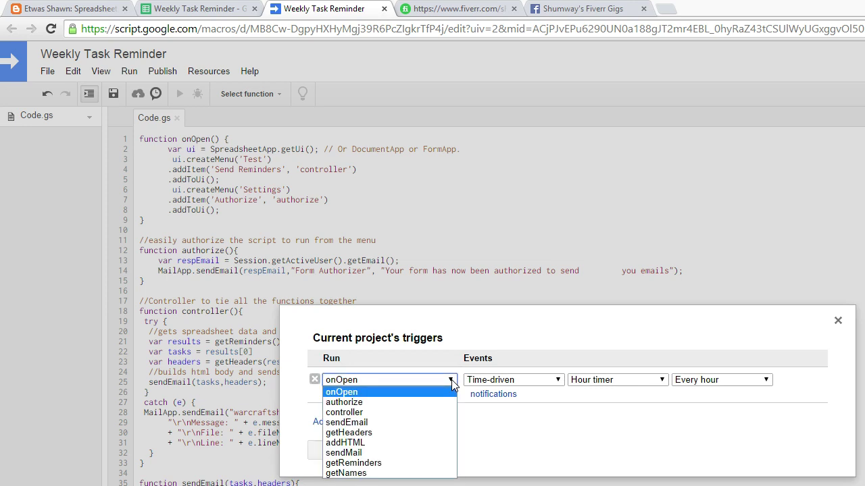
{"action": "left_click", "coordinate": [419, 413]}
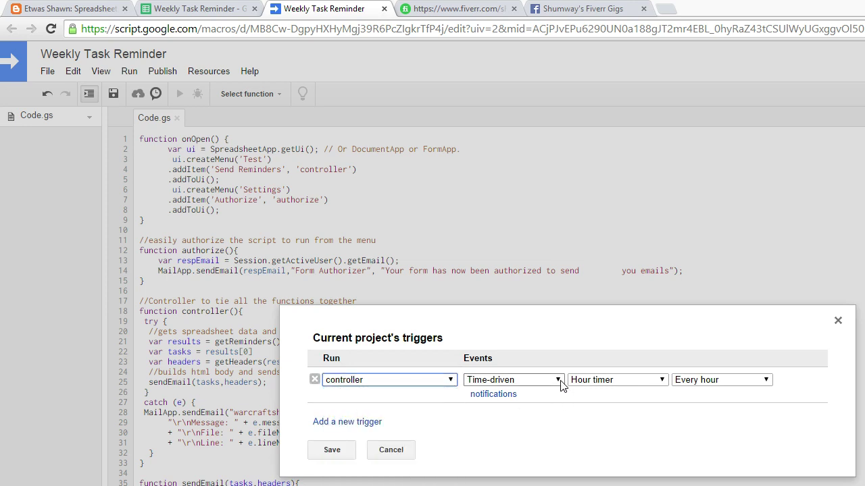
{"action": "left_click", "coordinate": [560, 381]}
{"action": "left_click", "coordinate": [501, 402]}
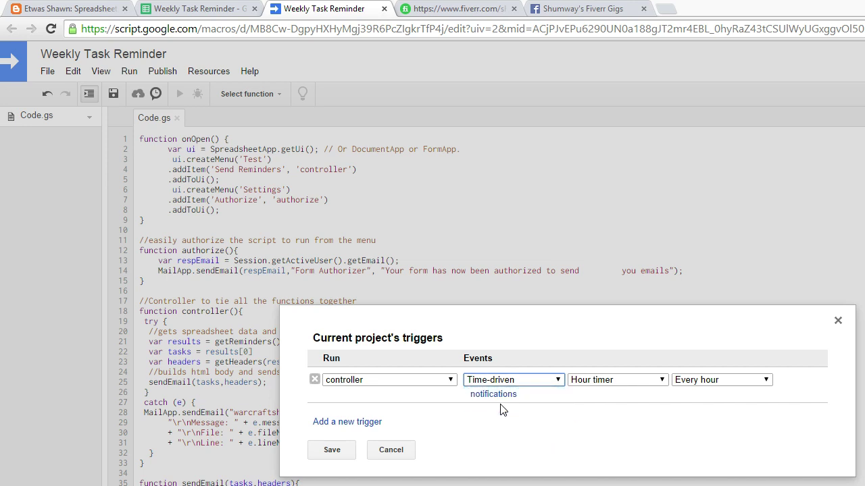
{"action": "left_click", "coordinate": [662, 381]}
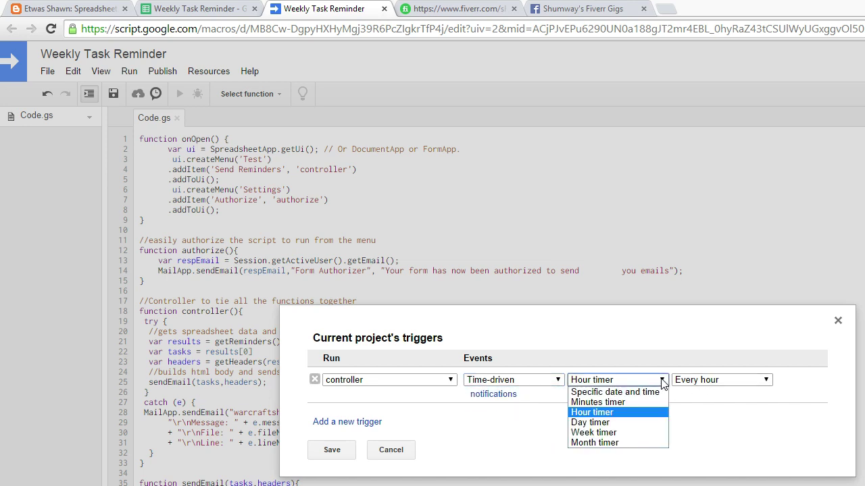
{"action": "left_click", "coordinate": [594, 433]}
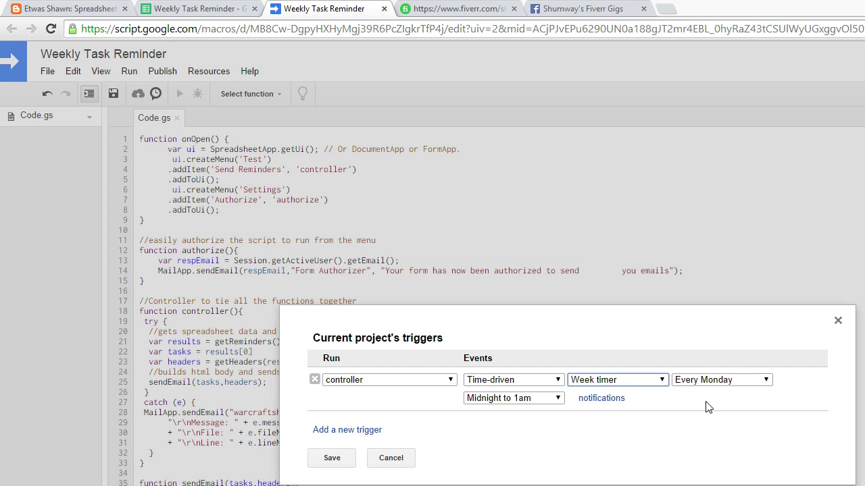
{"action": "left_click", "coordinate": [767, 380]}
{"action": "left_click", "coordinate": [683, 390]}
{"action": "left_click", "coordinate": [558, 397]}
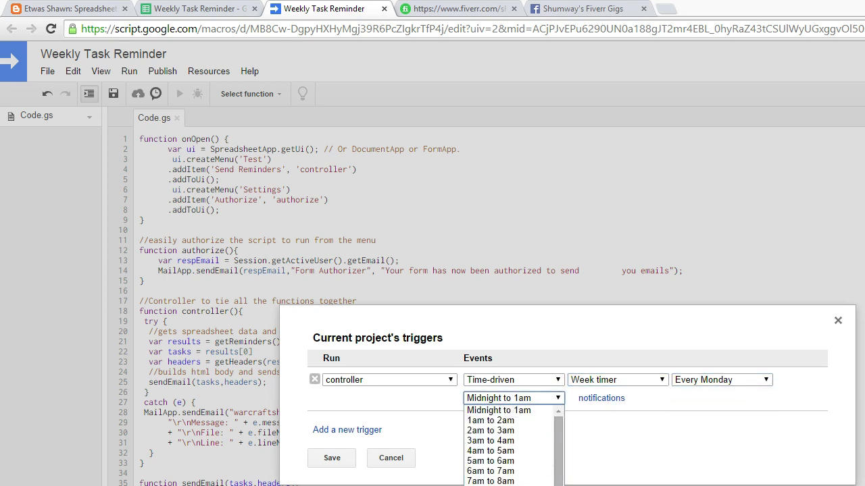
{"action": "left_click", "coordinate": [490, 485]}
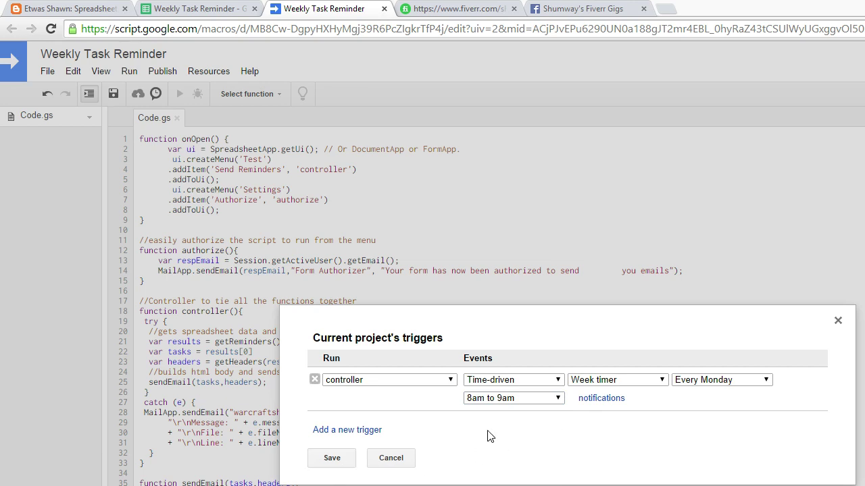
{"action": "left_click", "coordinate": [338, 464]}
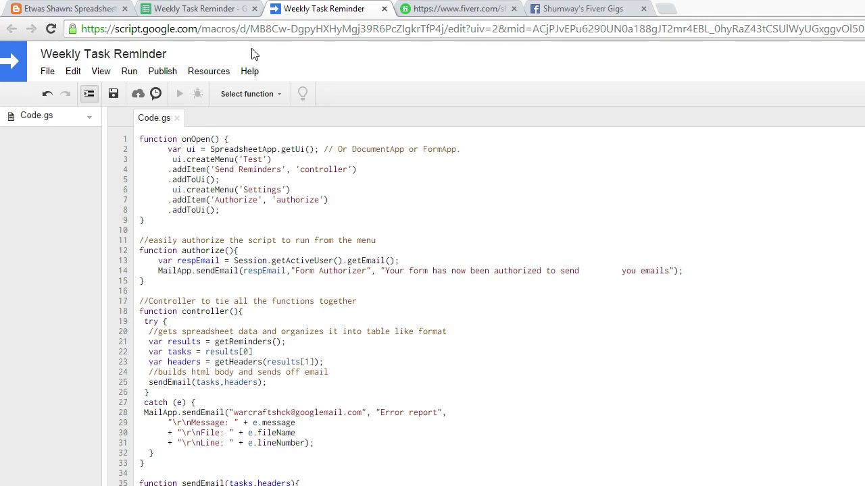
Step: Glance at the script editor's Resources menu, then return to the Weekly Task Reminder spreadsheet
{"action": "left_click", "coordinate": [211, 9]}
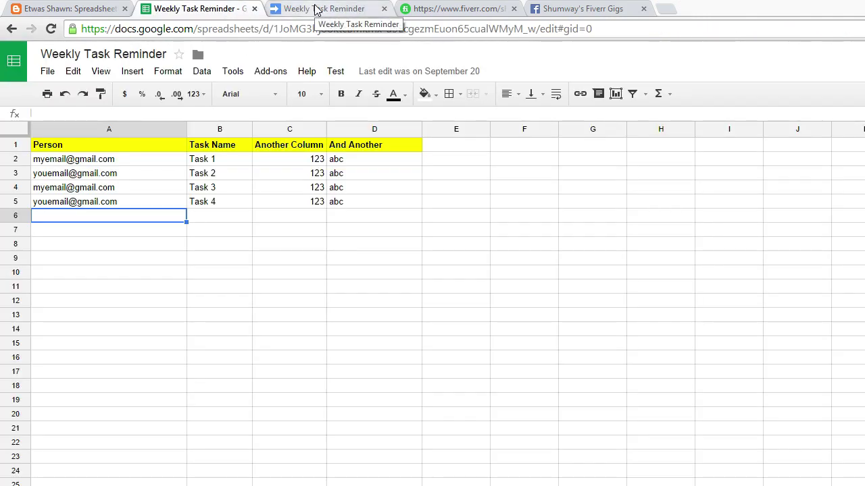
{"action": "left_click", "coordinate": [316, 9]}
{"action": "left_click", "coordinate": [211, 73]}
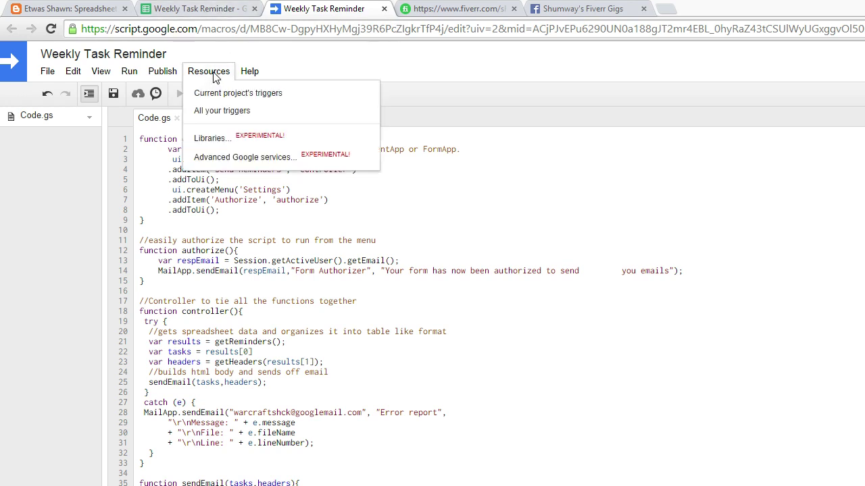
{"action": "left_click", "coordinate": [564, 260]}
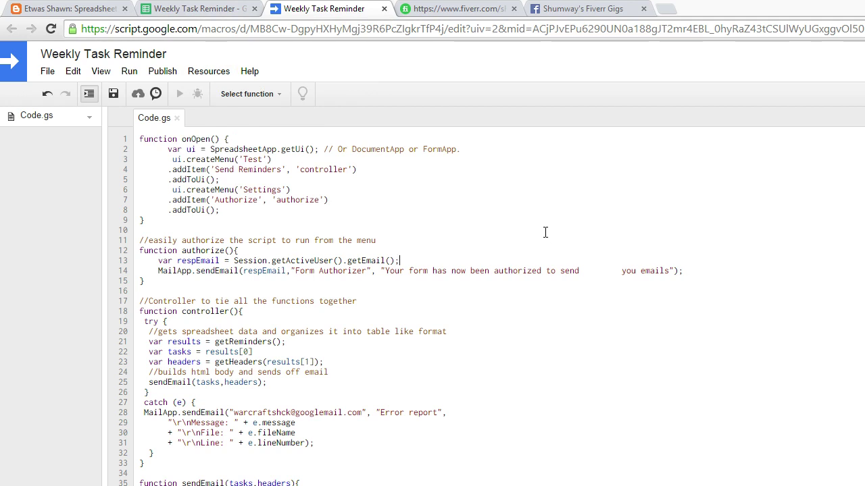
{"action": "left_click", "coordinate": [225, 9]}
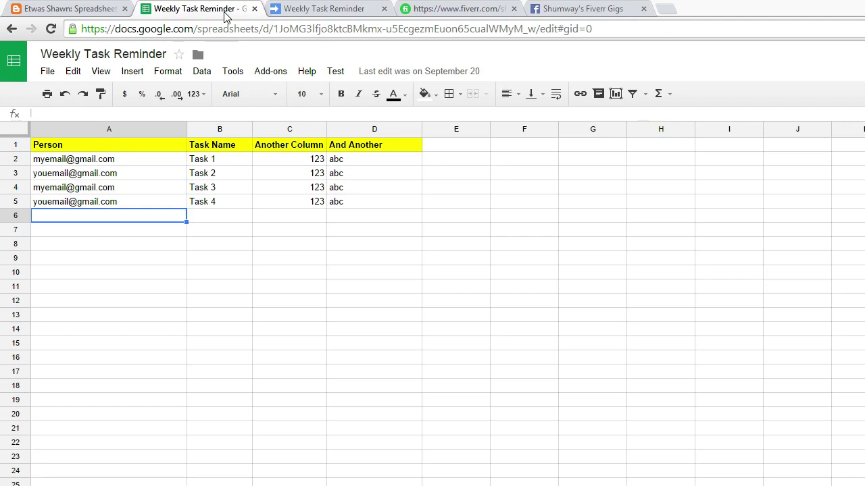
{"action": "left_click", "coordinate": [335, 71]}
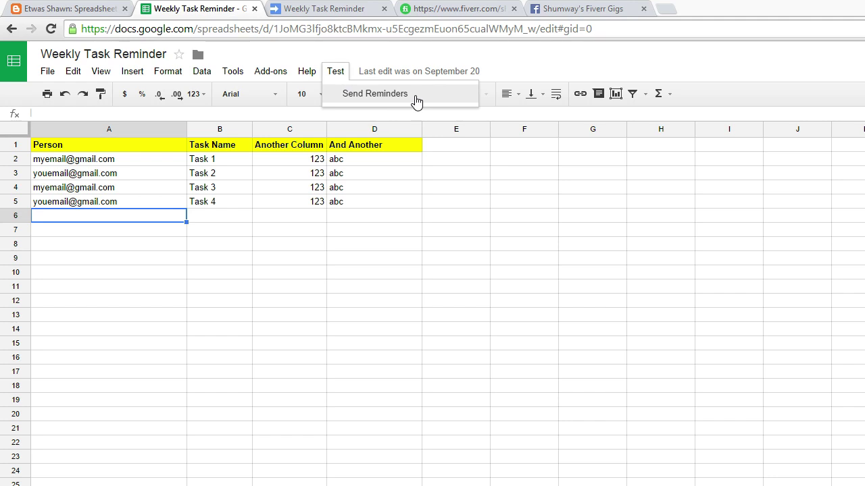
{"action": "left_click", "coordinate": [598, 67]}
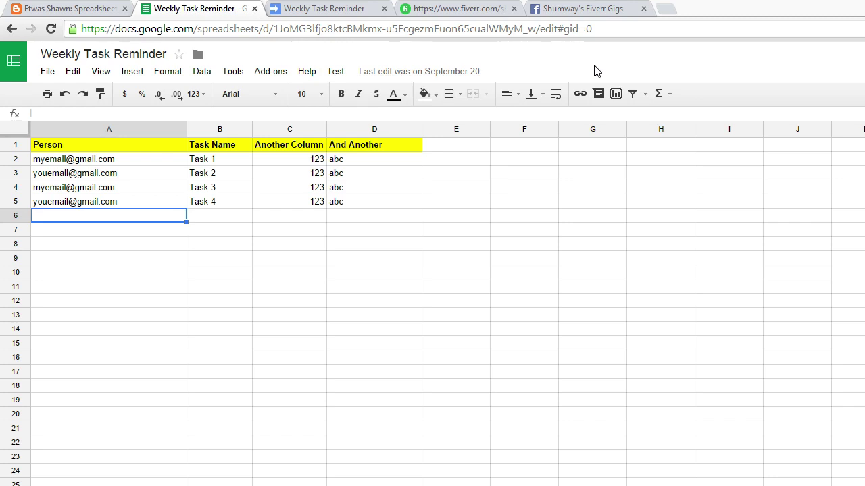
Step: Check the Facebook gigs page, then show the Fiverr seller profile listing the gigs
{"action": "left_click", "coordinate": [582, 7]}
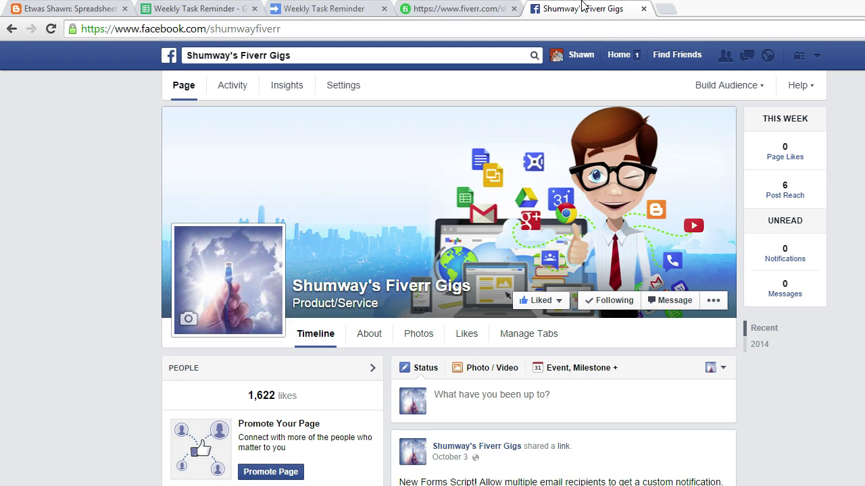
{"action": "left_click", "coordinate": [458, 8]}
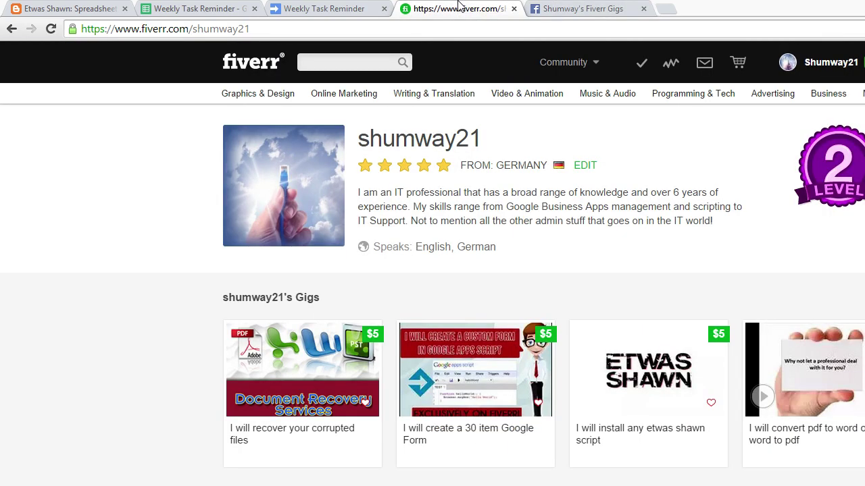